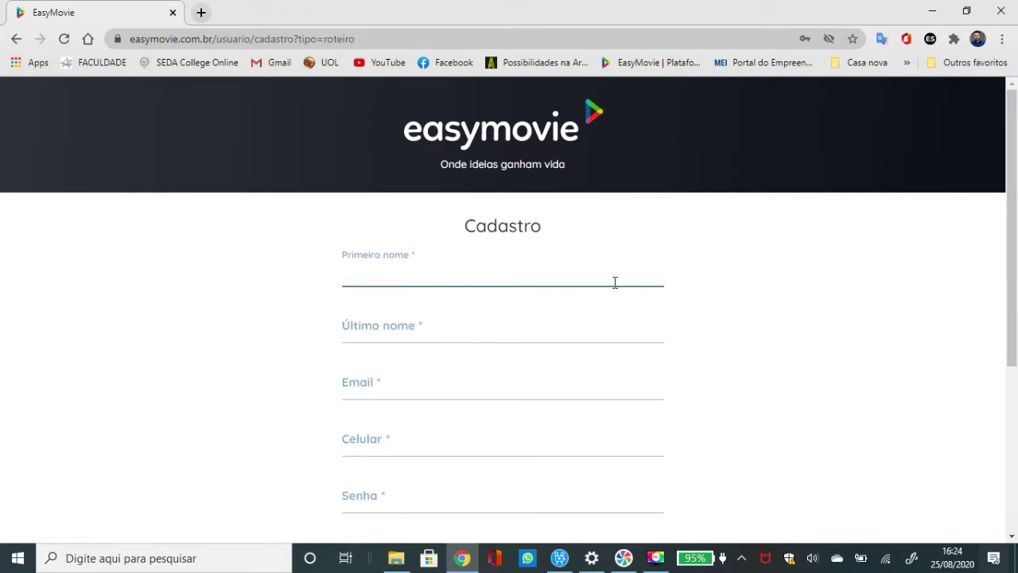
Step: Choose 'Criar roteiros de projetos pessoais' as the main objective and accept the terms of use
scroll(763, 308, down, 4)
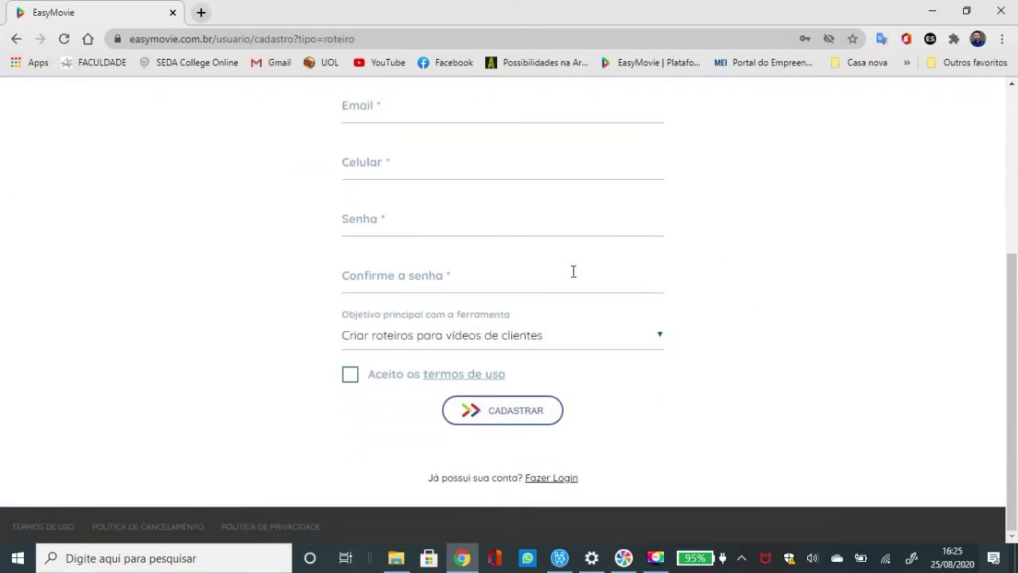
click(661, 340)
click(661, 341)
click(652, 341)
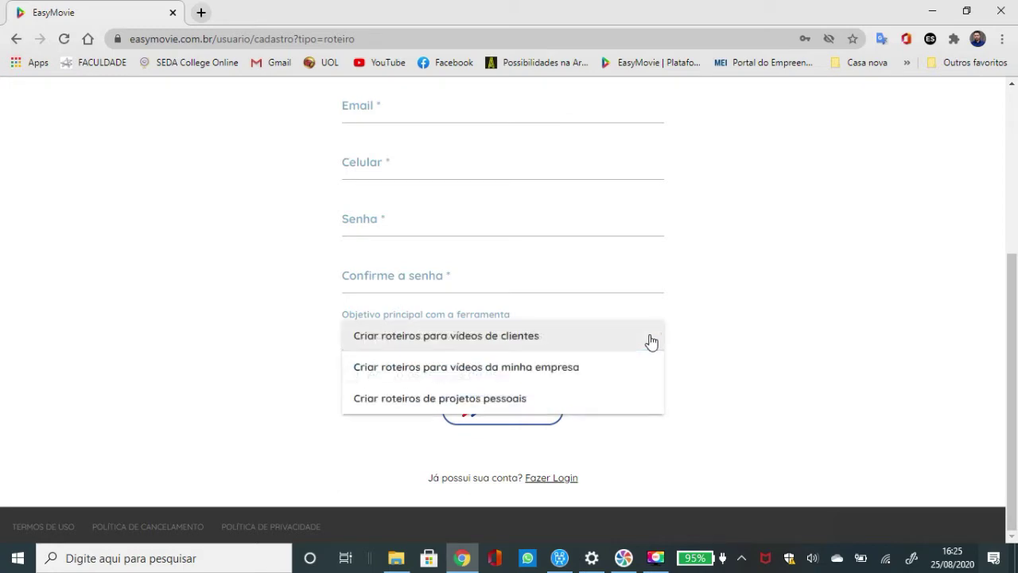
click(481, 398)
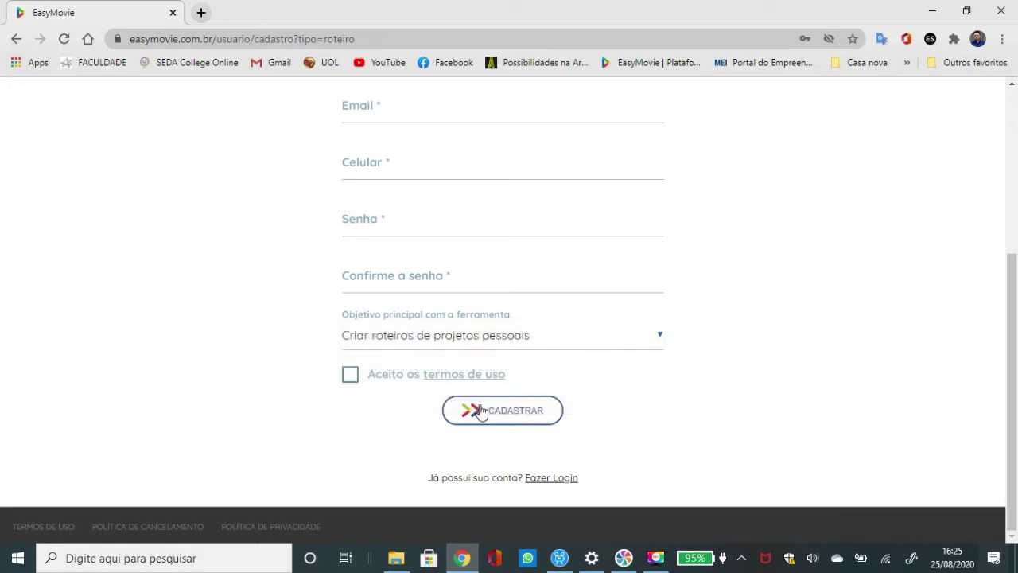
click(354, 383)
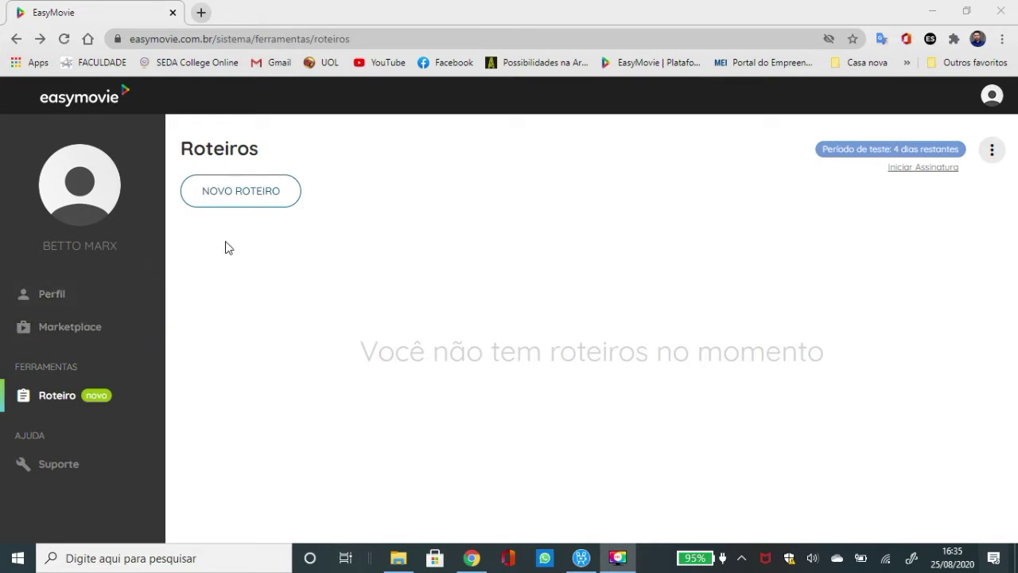
Step: Create a new script titled 'Chapeuzinho Vermelho' with the author's name as its group
click(255, 198)
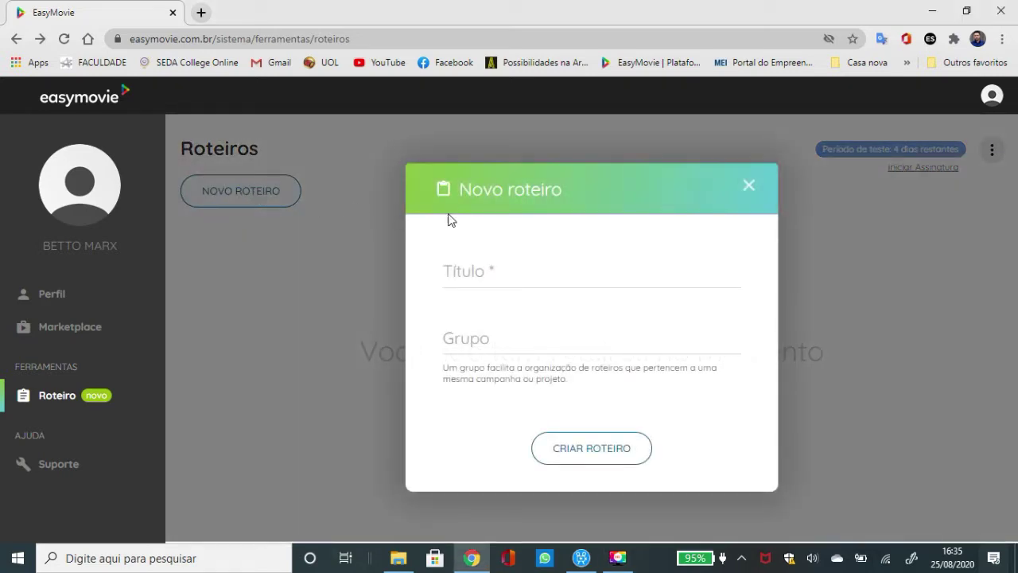
click(469, 281)
text(Chape)
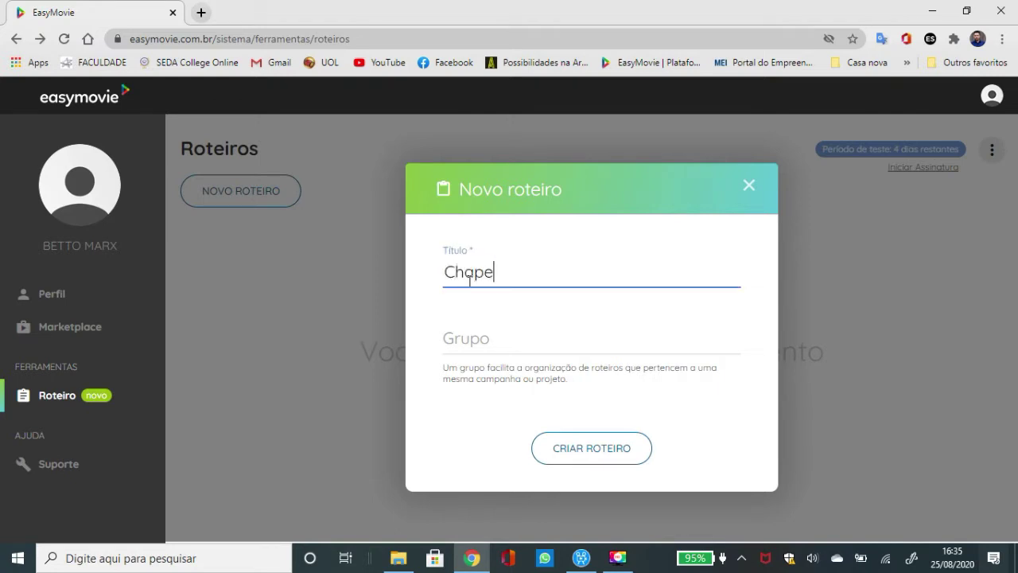
text(uzinho Vermelho)
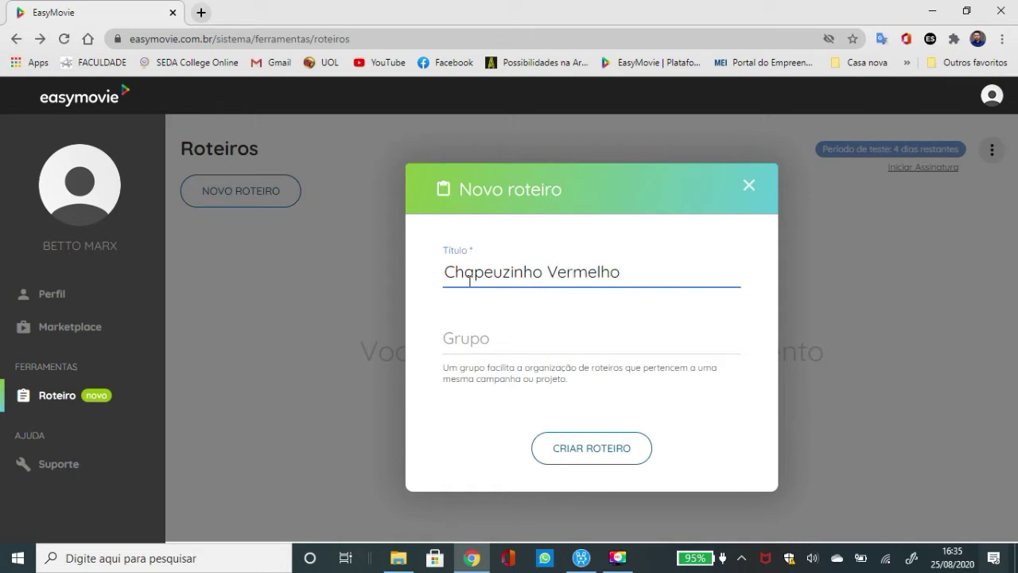
click(471, 338)
text(B)
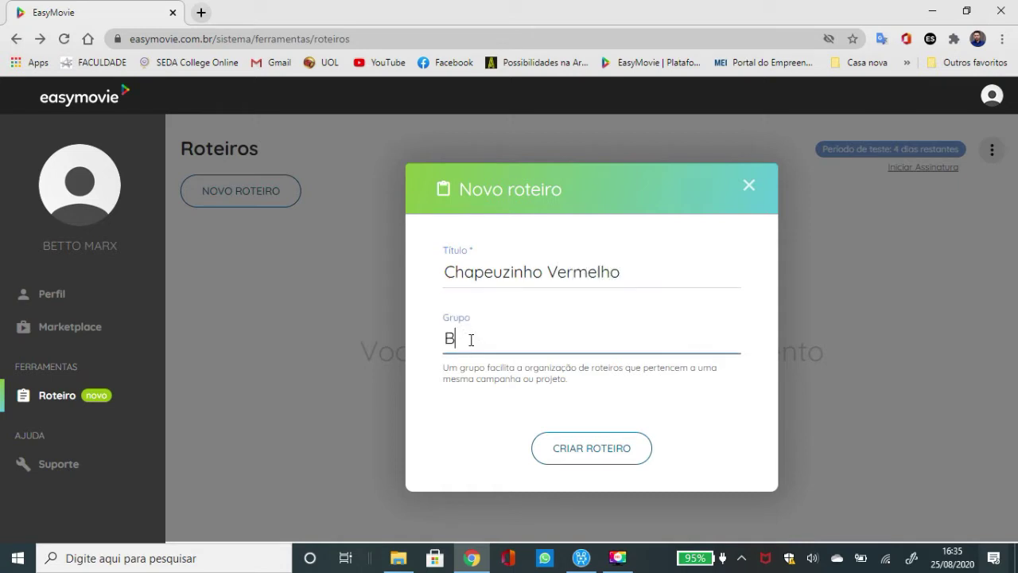
text(etto Marx)
click(604, 451)
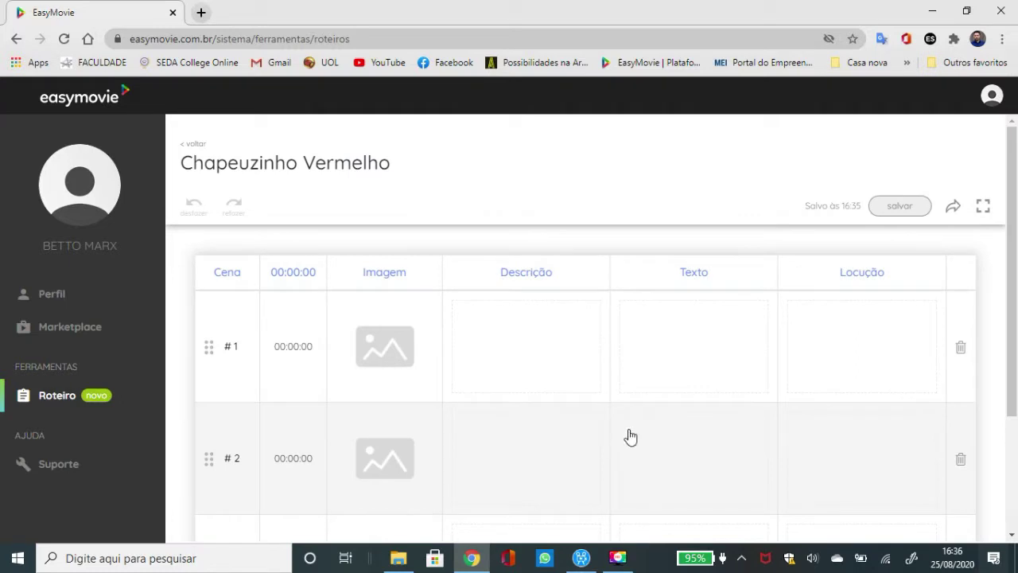
Step: Open the image file picker from scene #1's image cell
scroll(732, 385, down, 2)
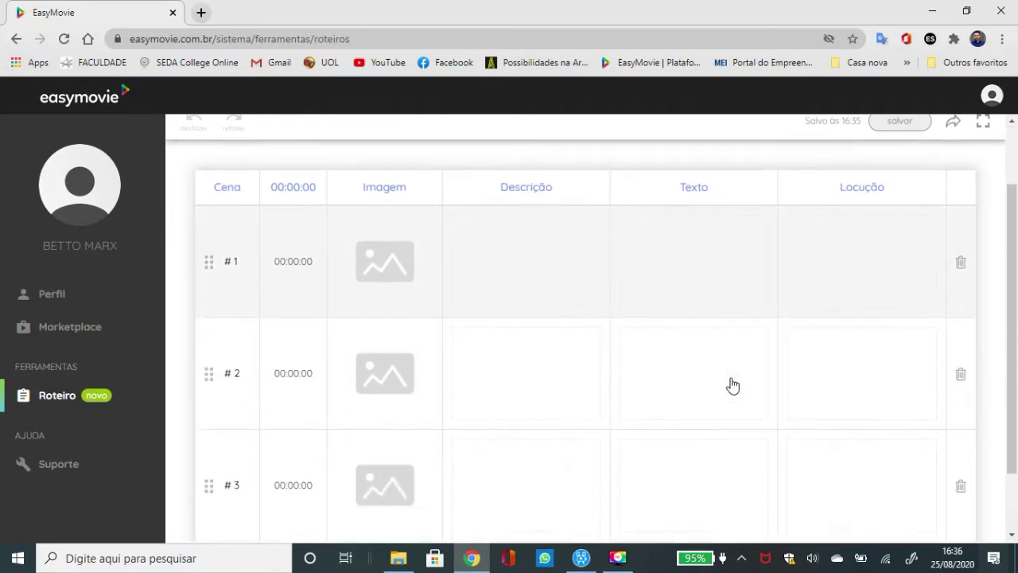
scroll(732, 385, up, 2)
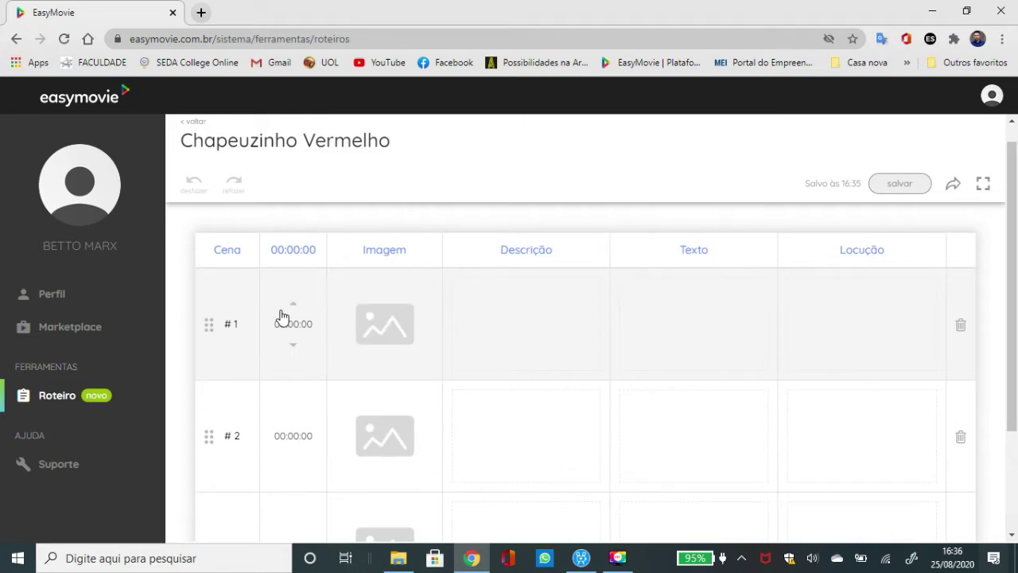
mouse_move(404, 357)
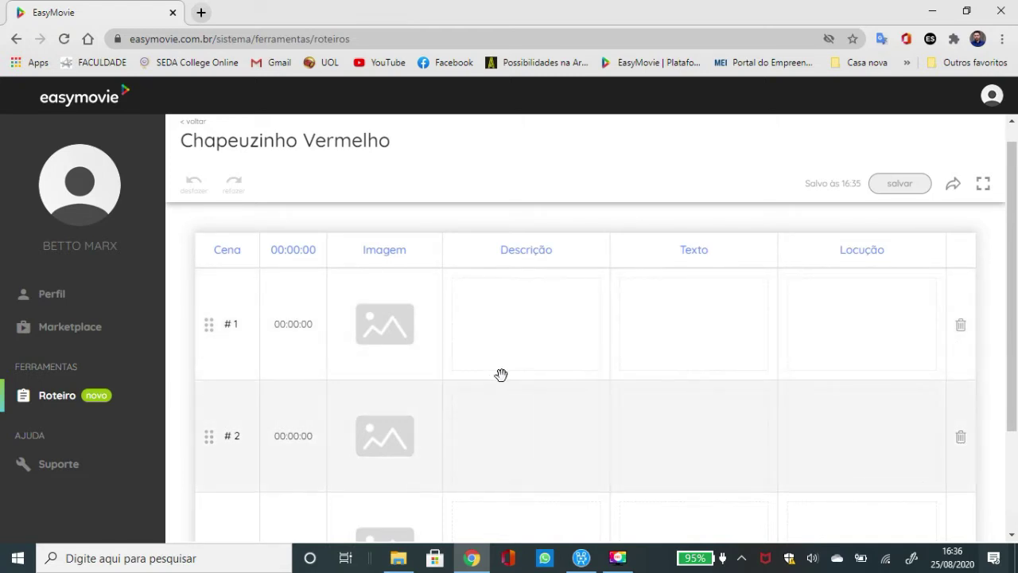
mouse_move(386, 326)
click(385, 326)
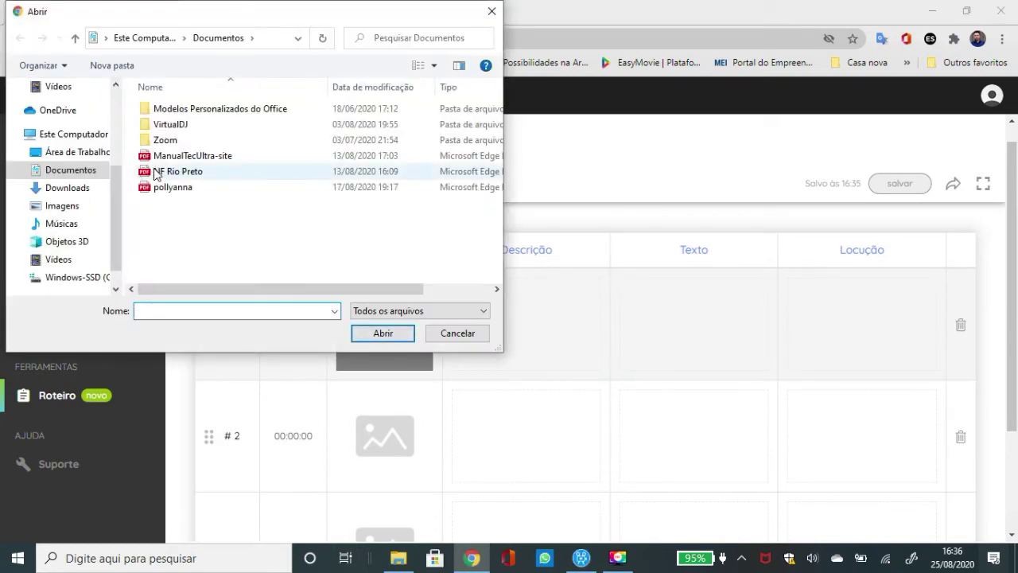
Step: Load the painel-chapeuzinho-vermelho picture from the Desktop as scene #1's image
click(71, 153)
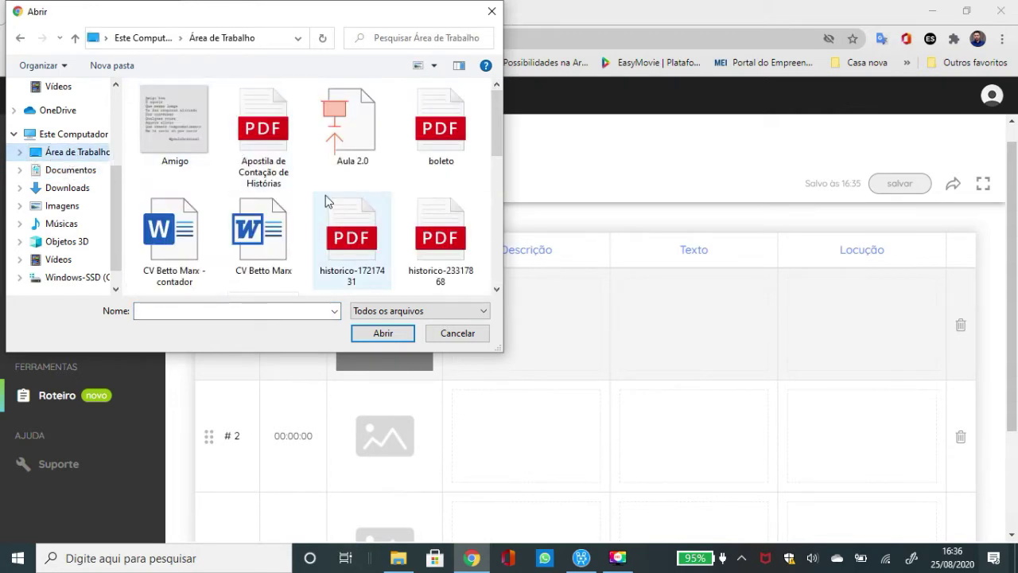
scroll(325, 194, down, 3)
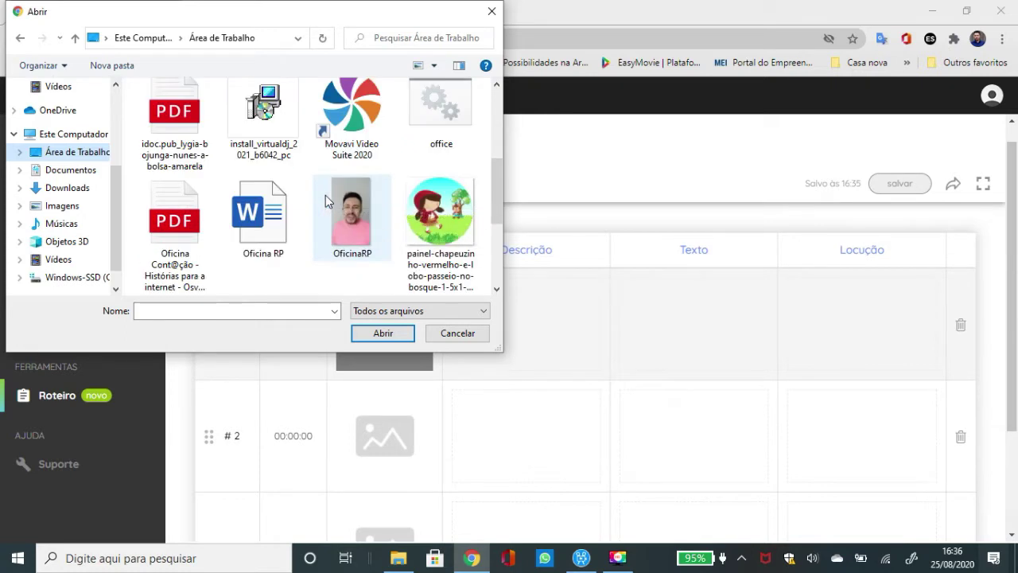
click(433, 221)
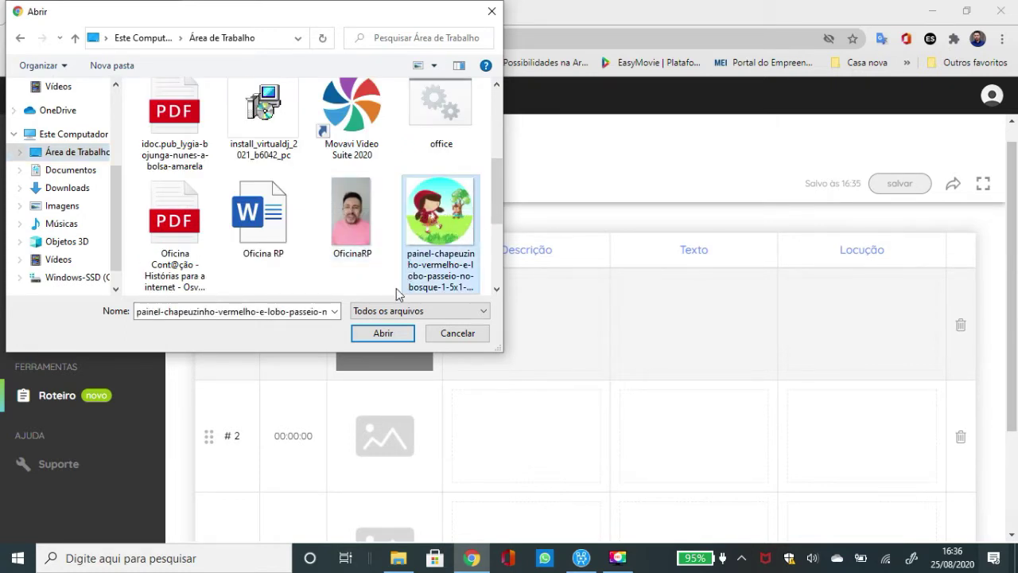
click(383, 334)
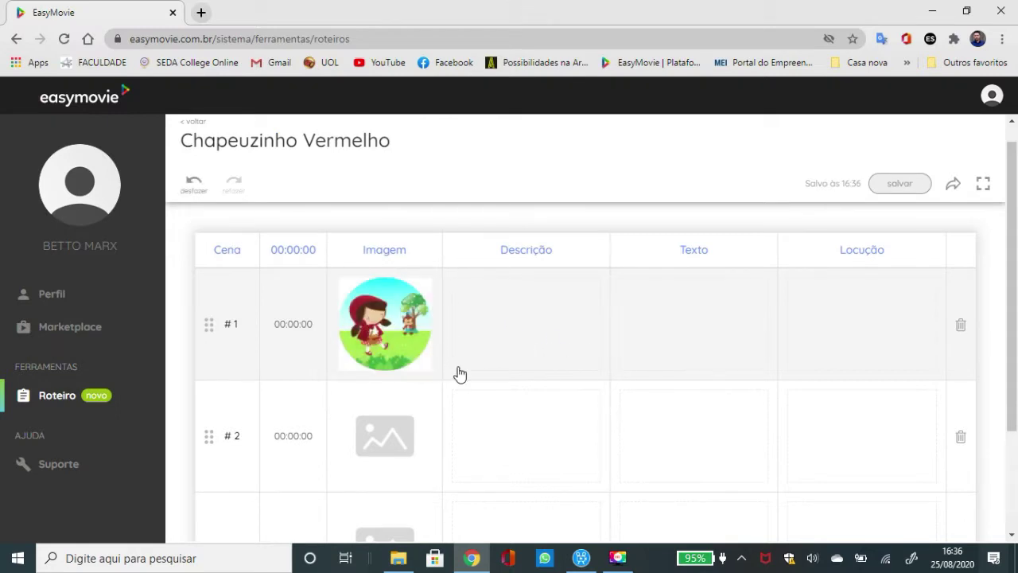
Step: Give scene #1 description 'Cena 1. Entrada da Chapeuzinho' and text 'Som: música inicial / Entra nome do contador'
click(521, 299)
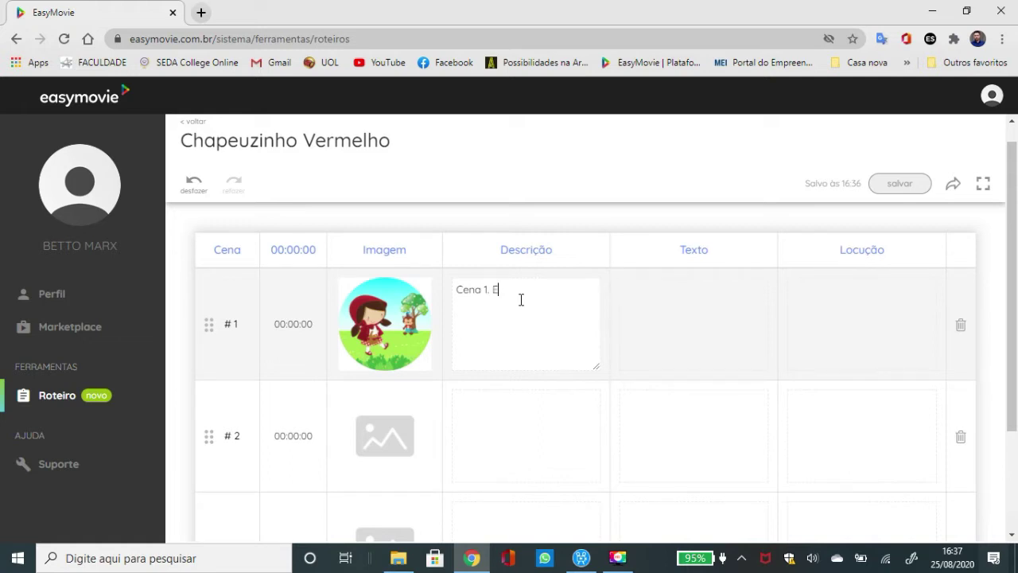
text(rada da)
text( Chape)
text(ku)
text(inho)
click(675, 292)
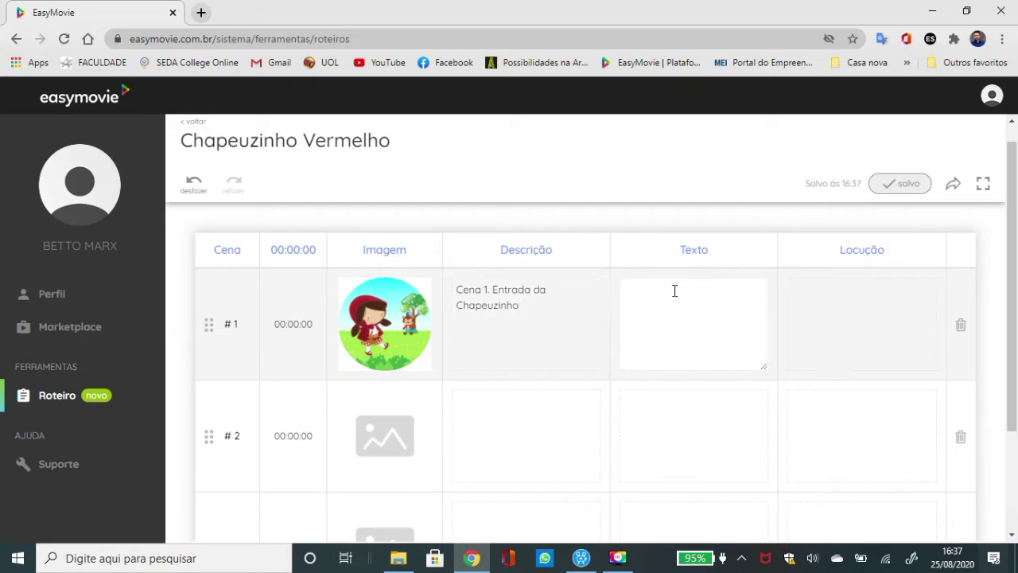
text(Som: m)
text(úsica inicial)
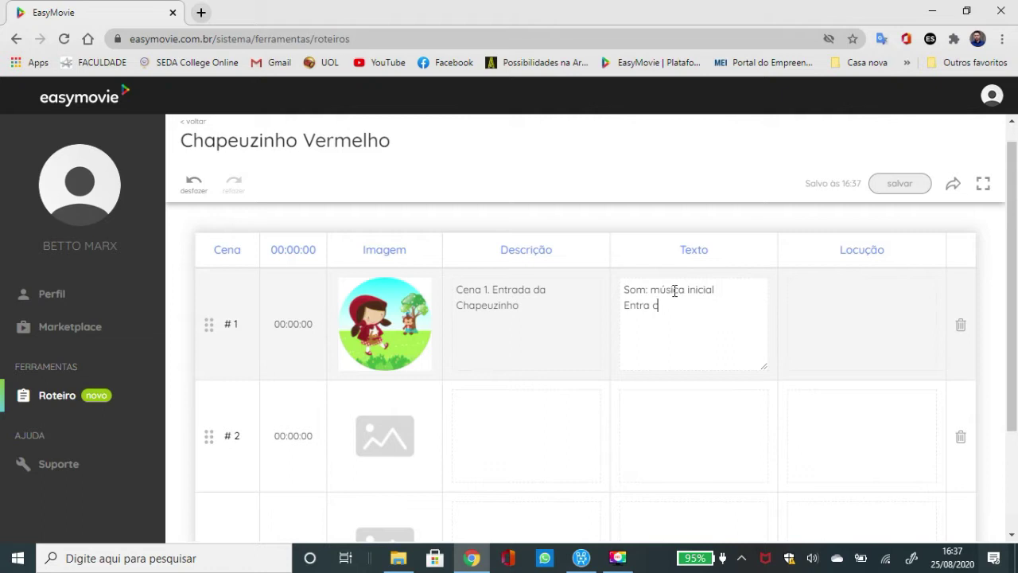
text(ome do contador)
click(833, 296)
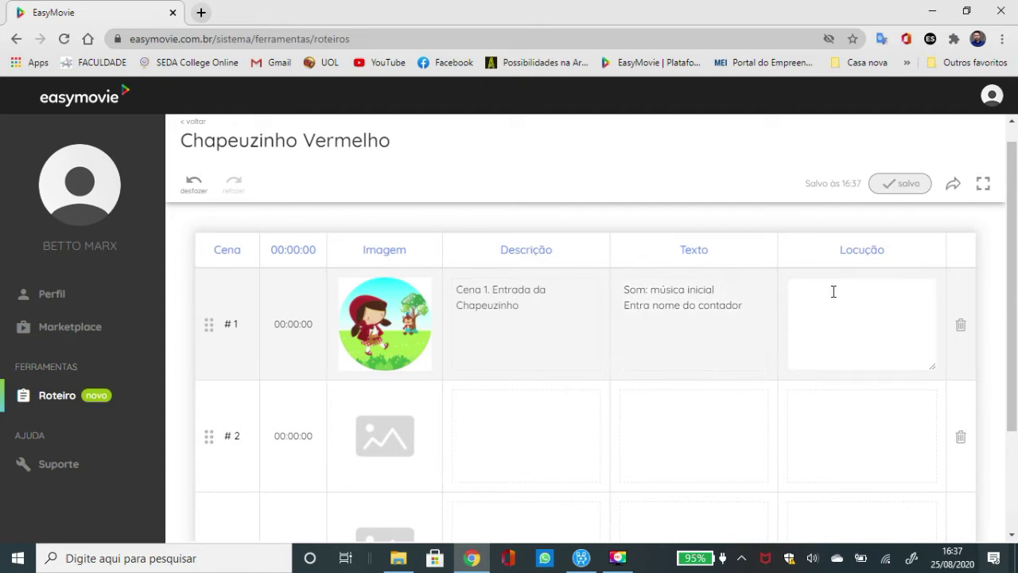
Step: Paste the 'Era uma vez uma menina chamada Chapeuzinho Vermelho…' paragraph into scene #1's narration
key(ctrl+v)
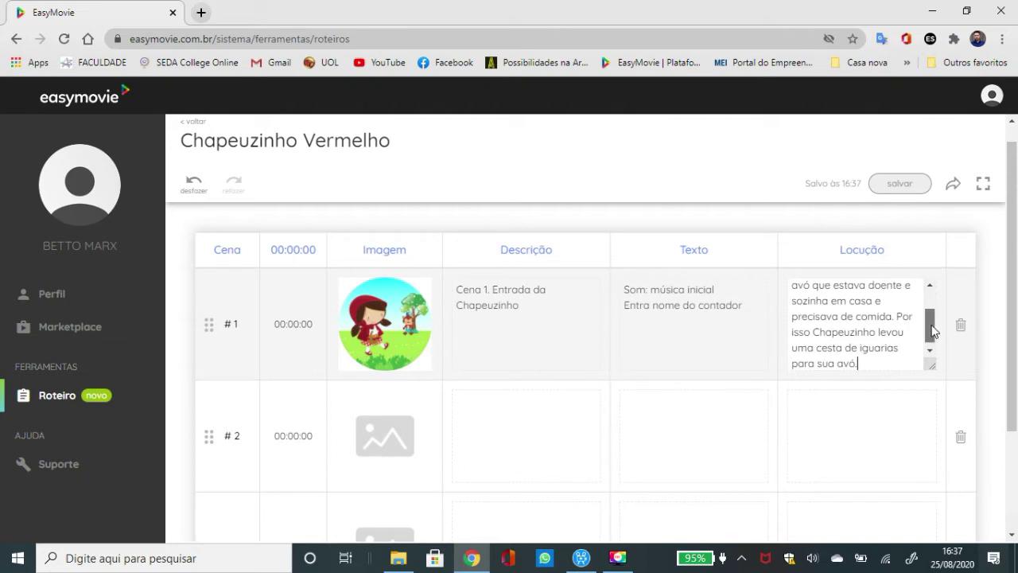
drag(931, 317, 930, 296)
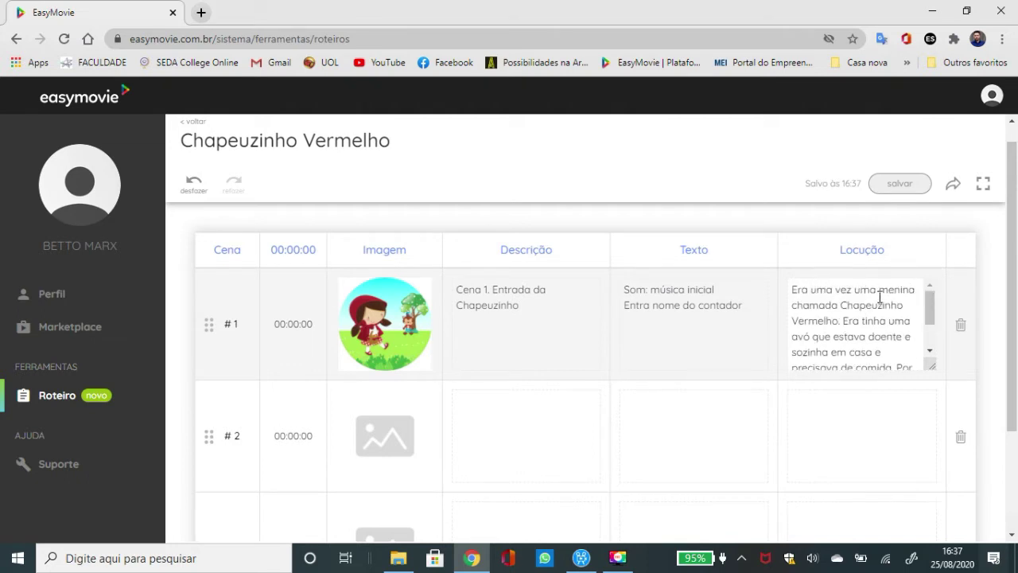
drag(930, 306, 943, 350)
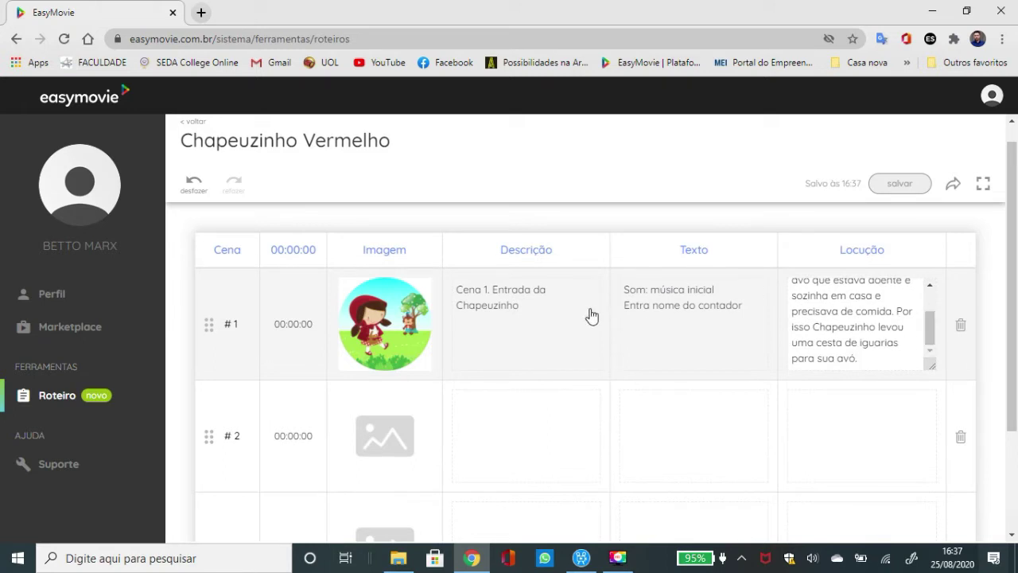
scroll(591, 315, down, 1)
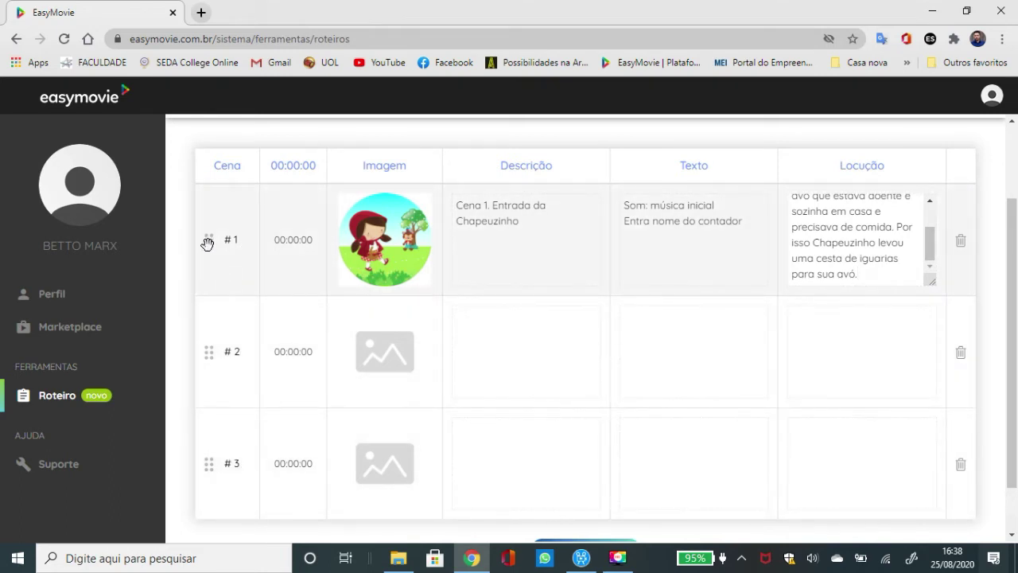
drag(207, 243, 207, 400)
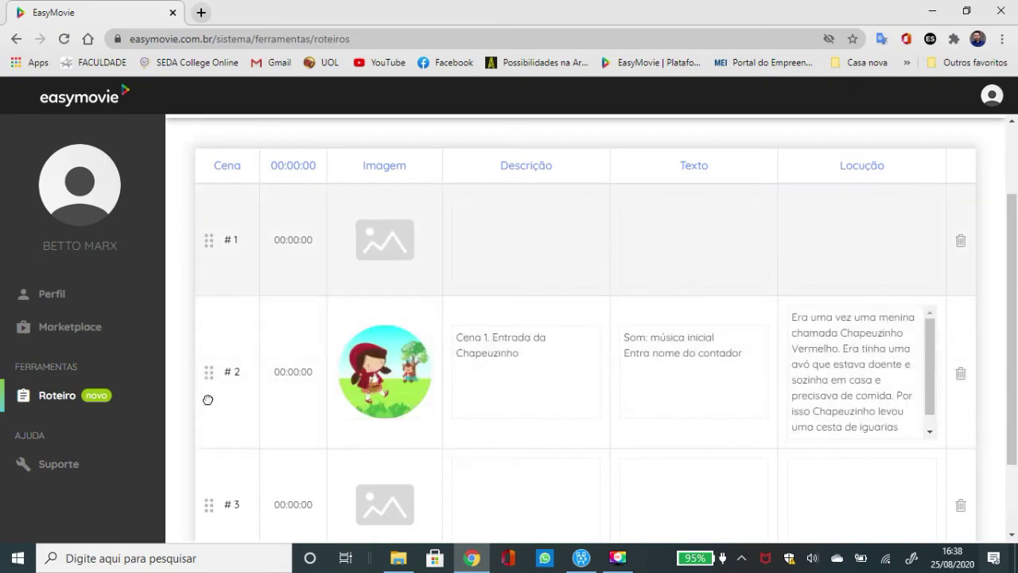
drag(207, 373, 203, 239)
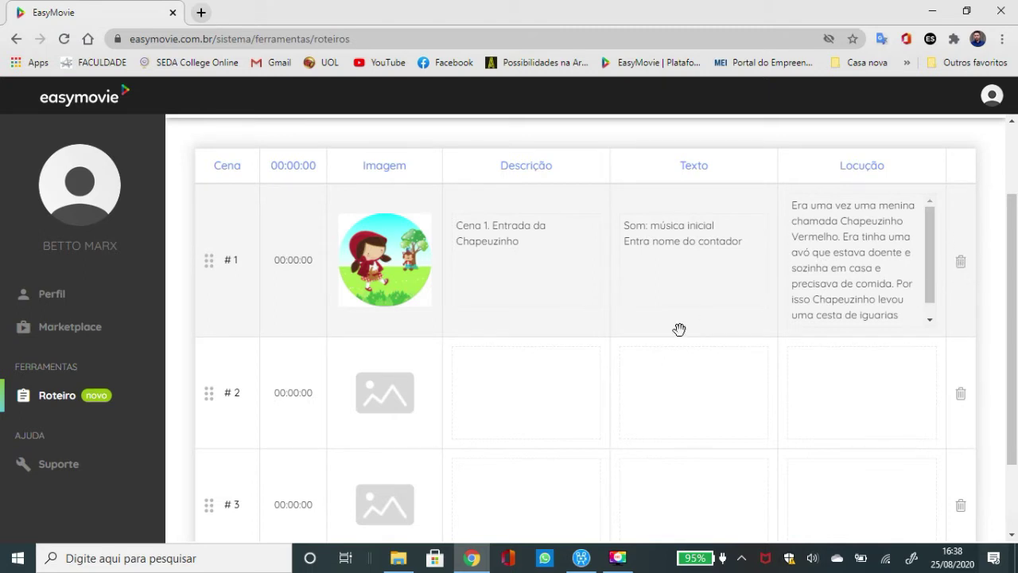
scroll(679, 330, down, 2)
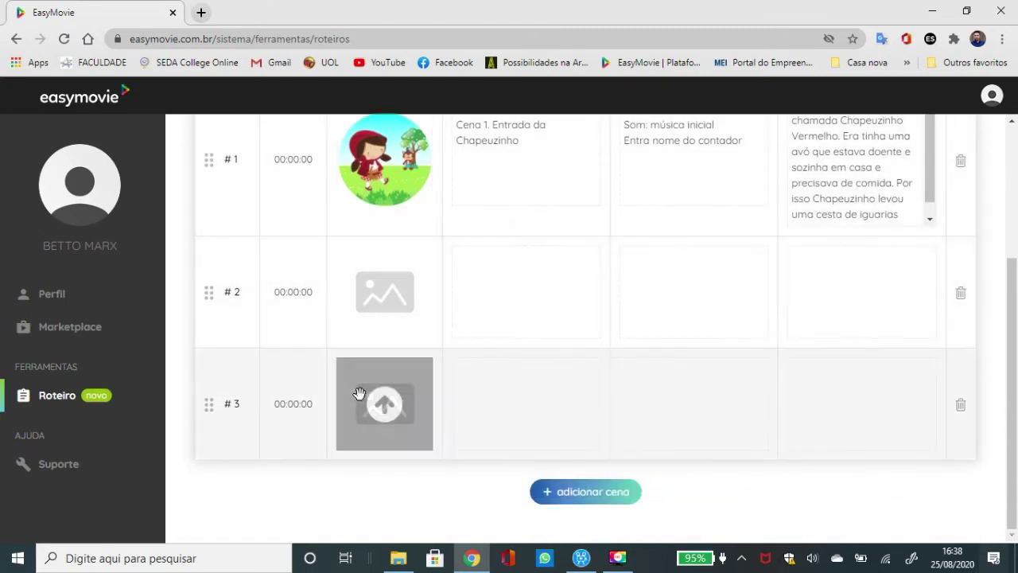
click(961, 407)
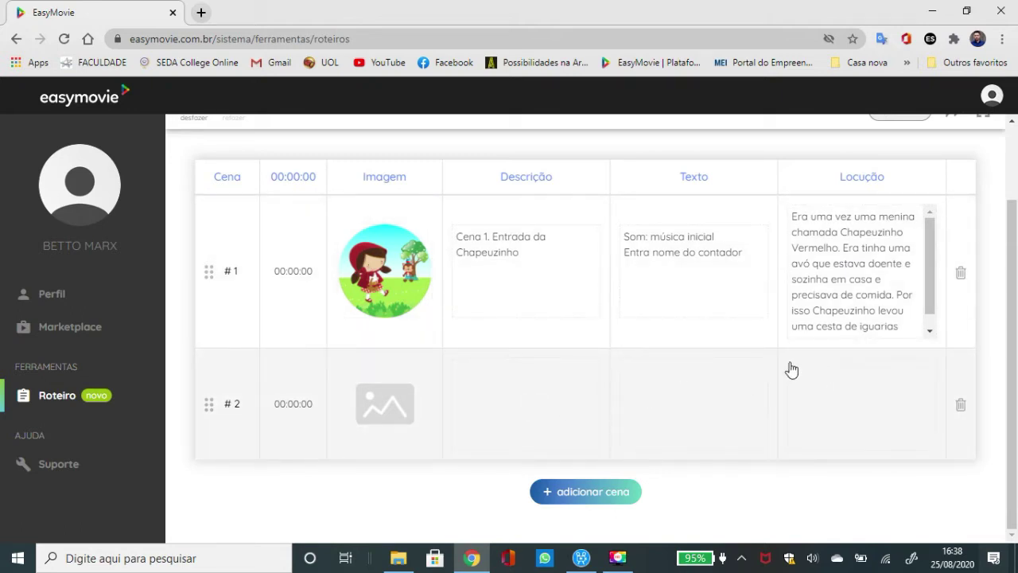
click(599, 501)
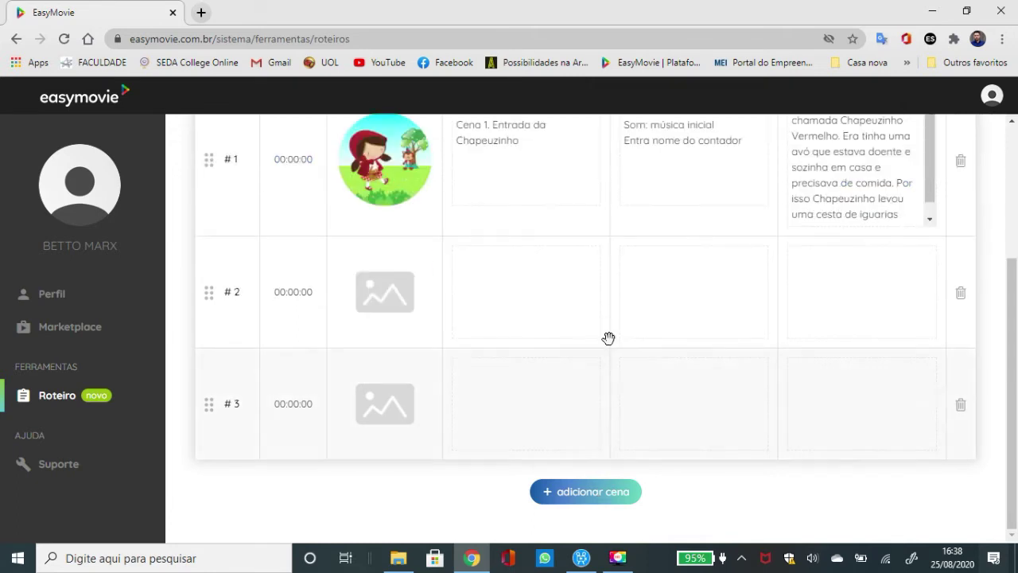
scroll(608, 334, up, 2)
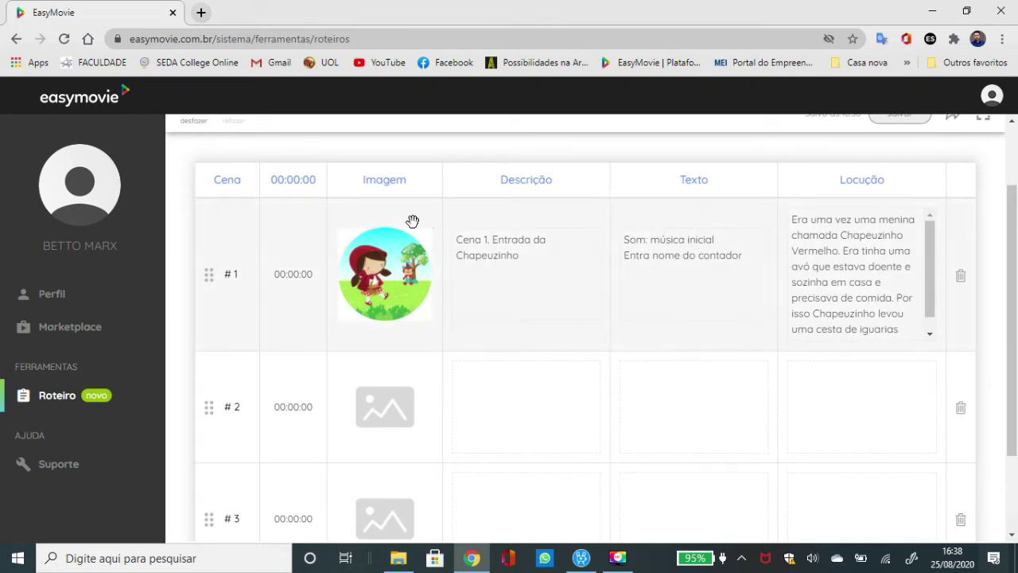
Step: Set scene #1's time to 00:01:30 and scene #2's time to 00:02:00
click(296, 275)
text(1)
key(BackSpace)
text(30)
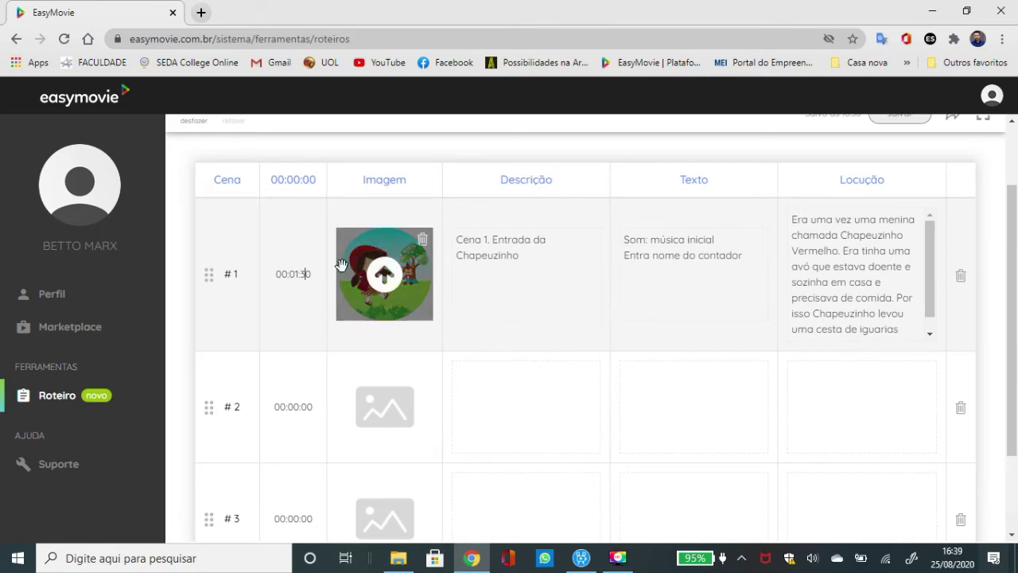
click(541, 385)
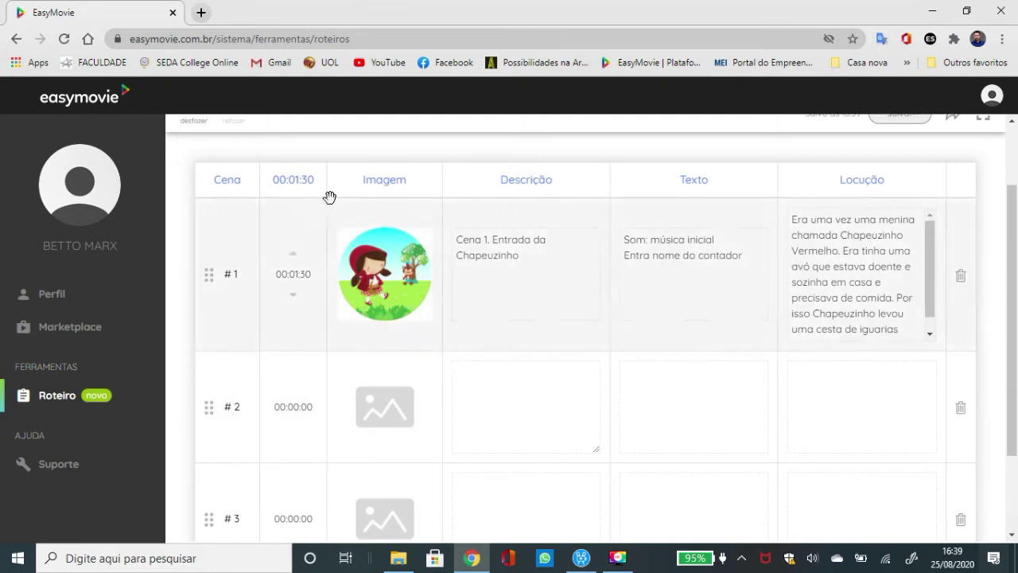
click(294, 408)
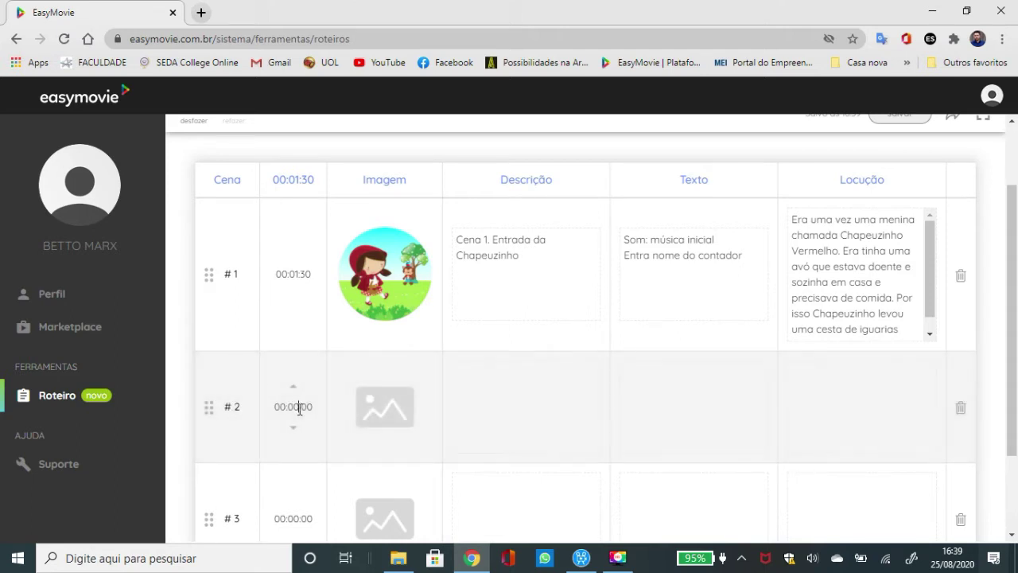
text(2)
click(498, 336)
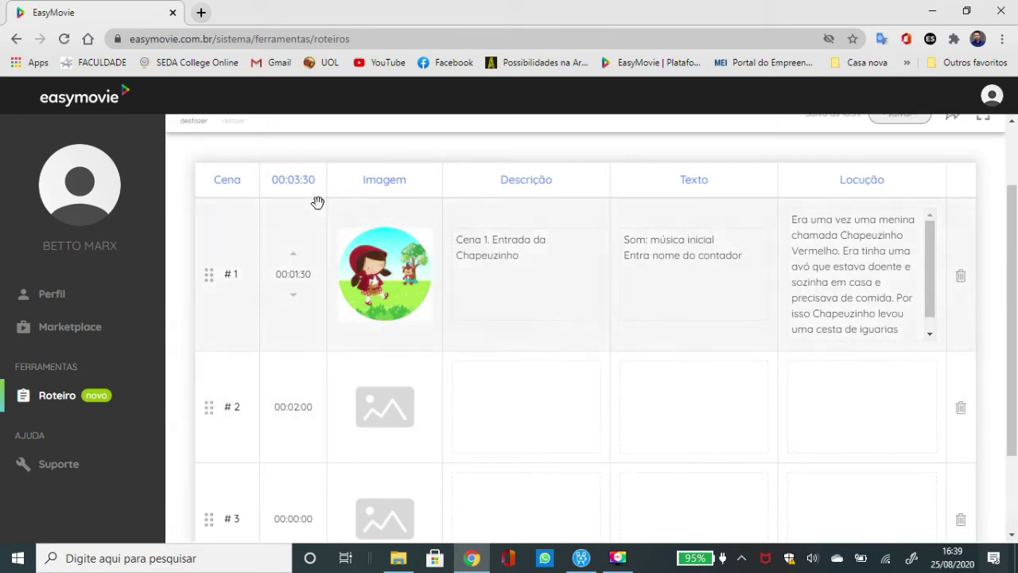
Step: Set scene #3's time to 00:05:23, bringing the script total to 00:08:53
scroll(364, 465, down, 2)
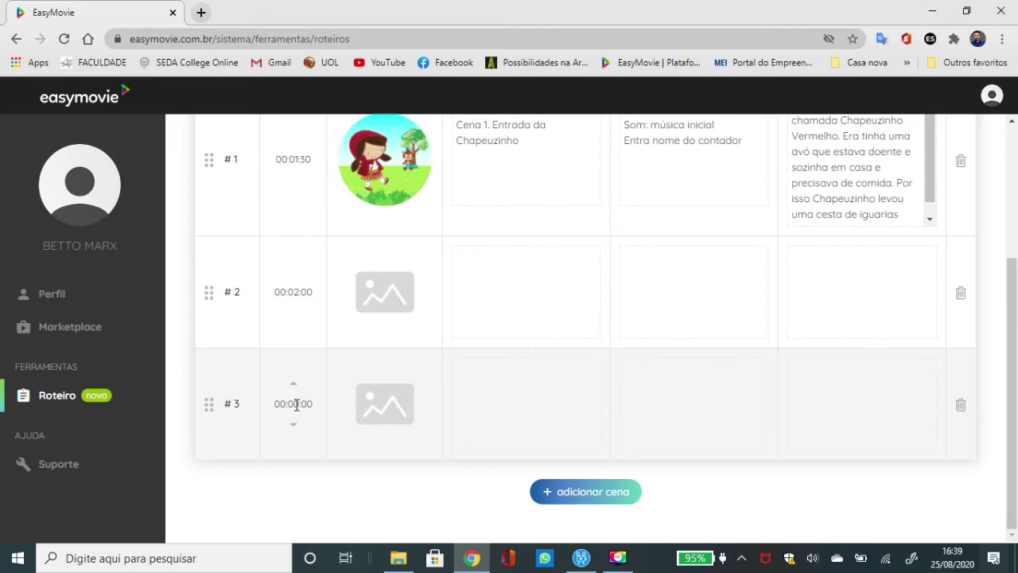
click(296, 404)
key(BackSpace)
text(5)
key(BackSpace)
key(BackSpace)
text(23)
click(501, 383)
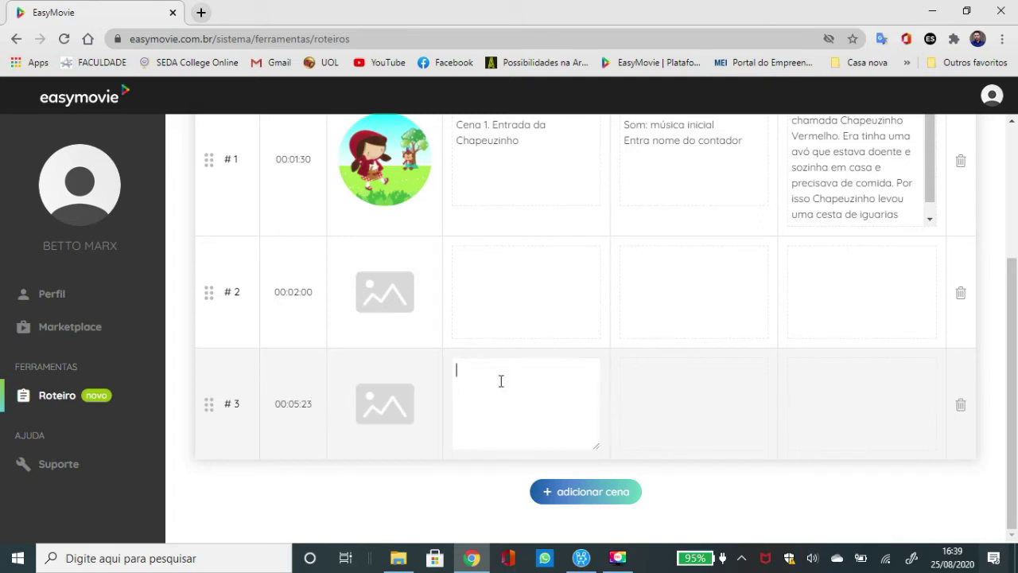
scroll(501, 381, up, 3)
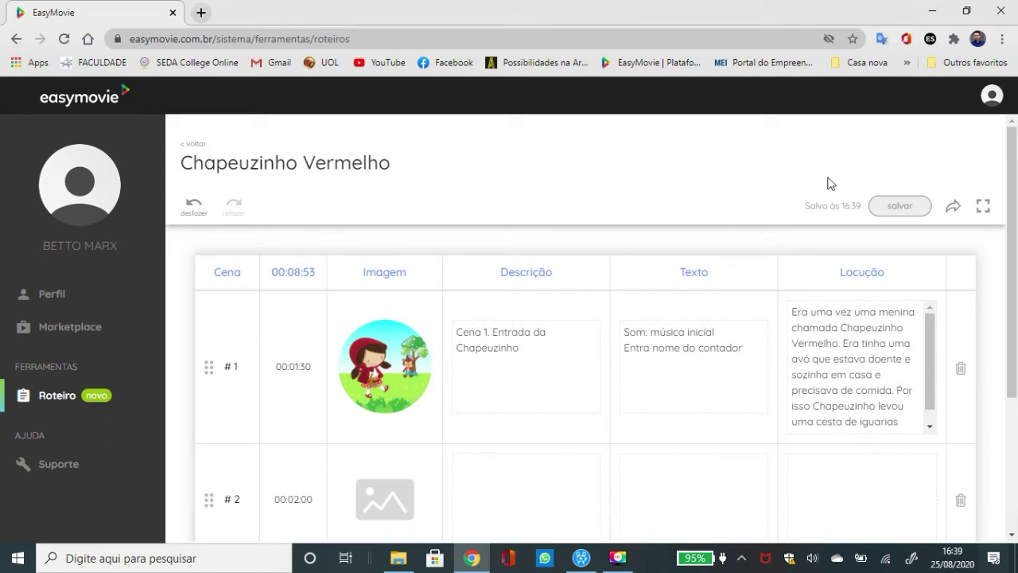
Step: Save the Chapeuzinho Vermelho script and review its three timed scenes
click(899, 207)
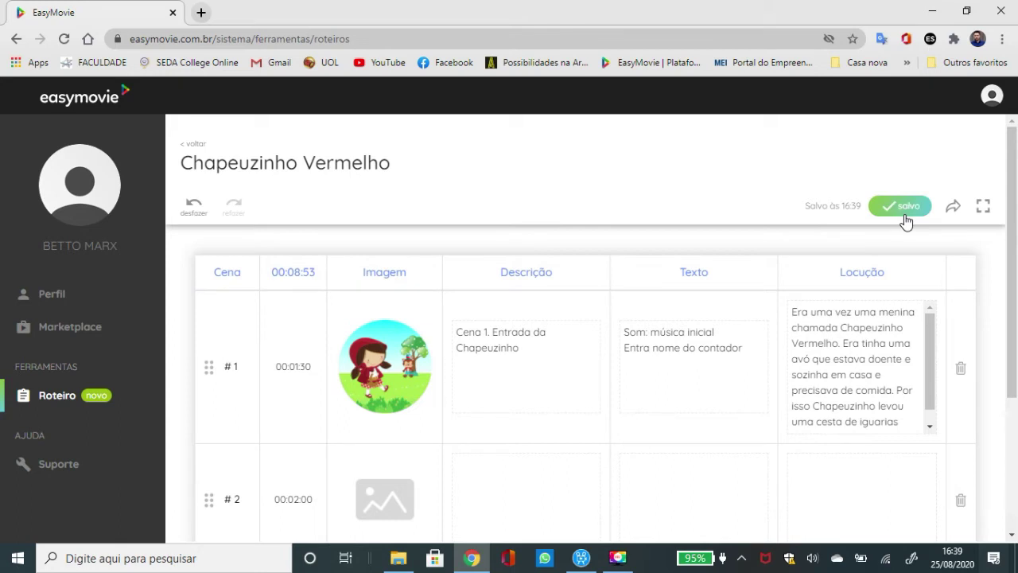
scroll(614, 253, down, 2)
scroll(614, 253, up, 2)
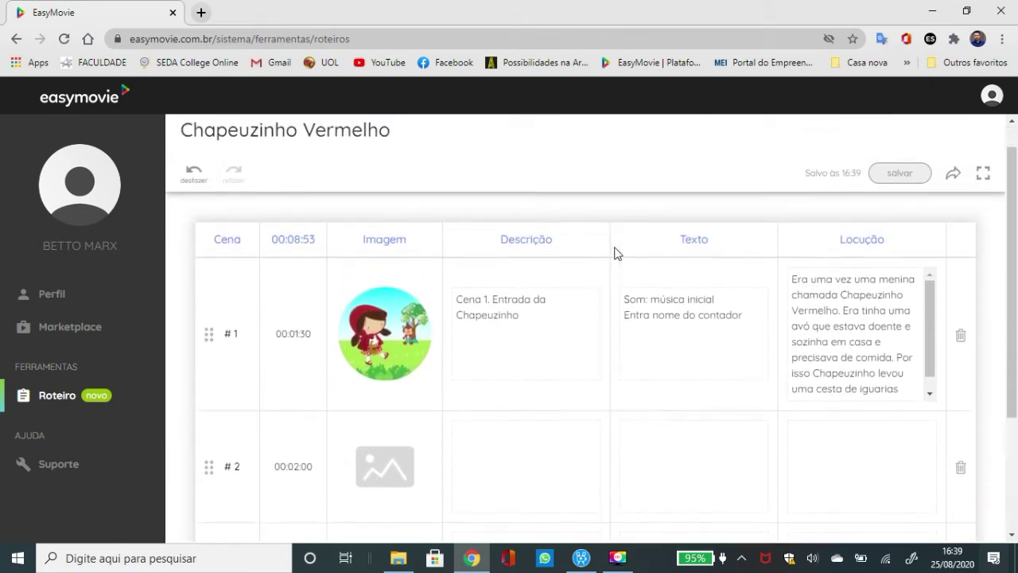
scroll(614, 253, down, 3)
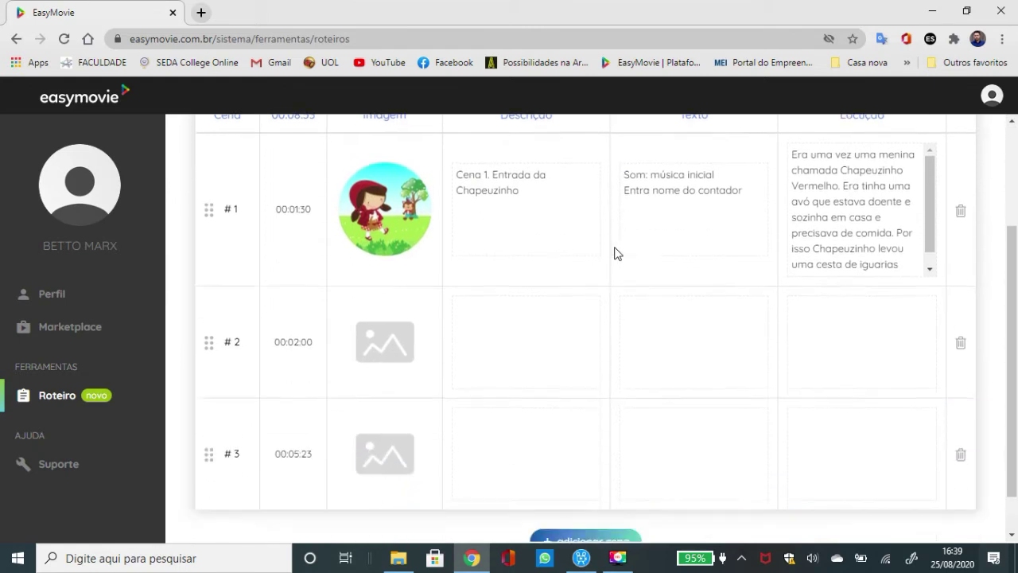
scroll(614, 253, up, 3)
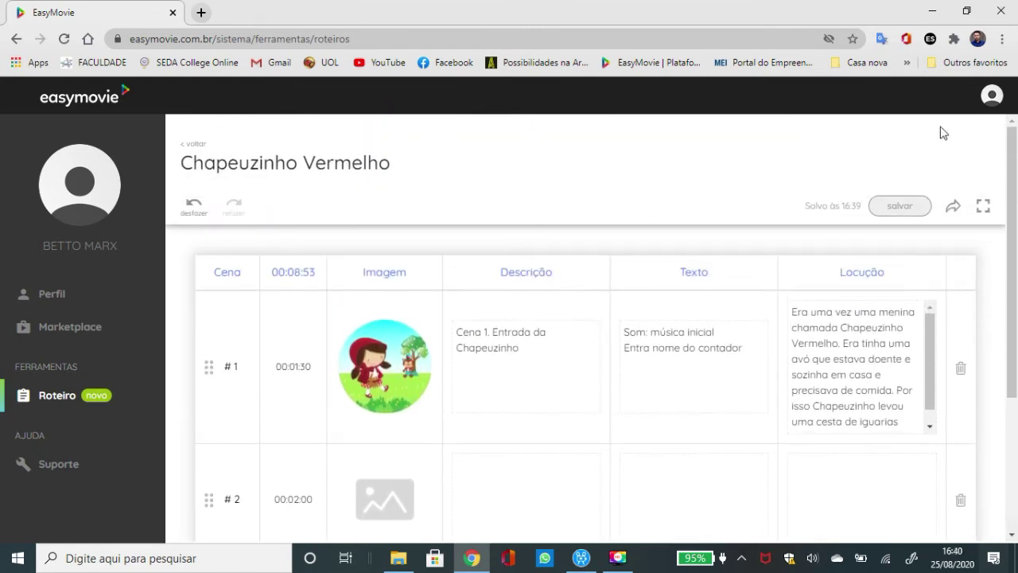
click(954, 209)
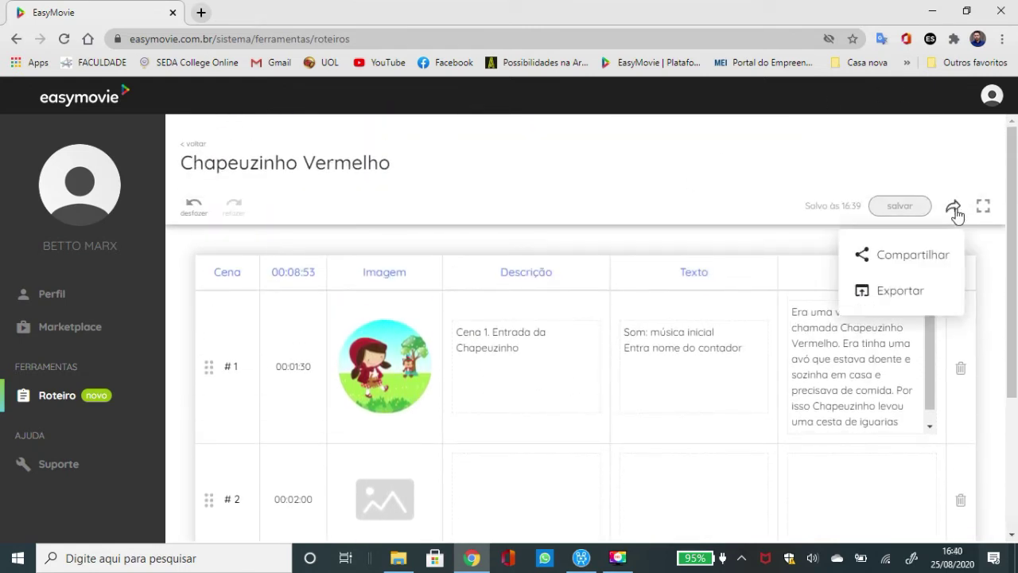
click(909, 256)
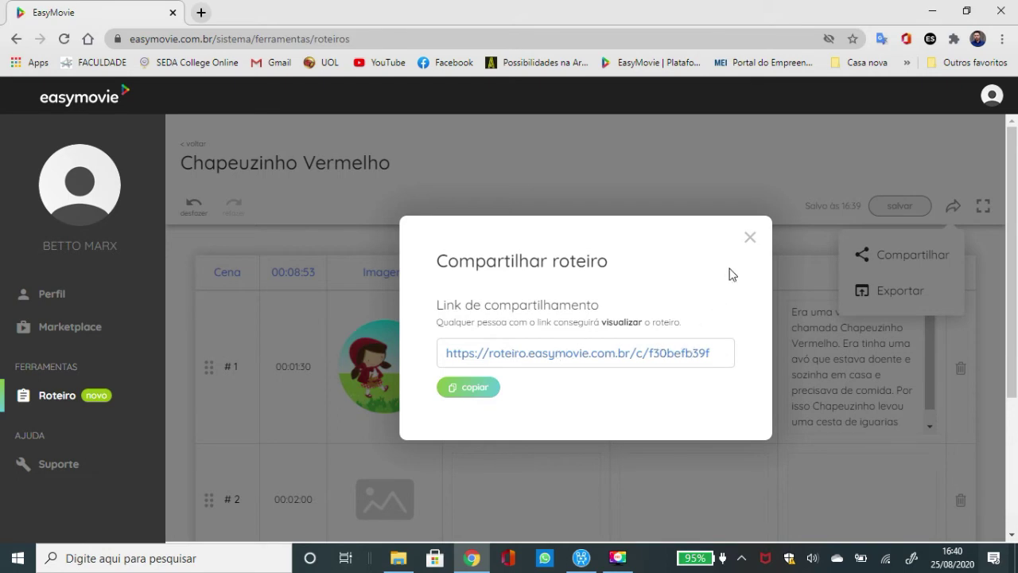
click(750, 240)
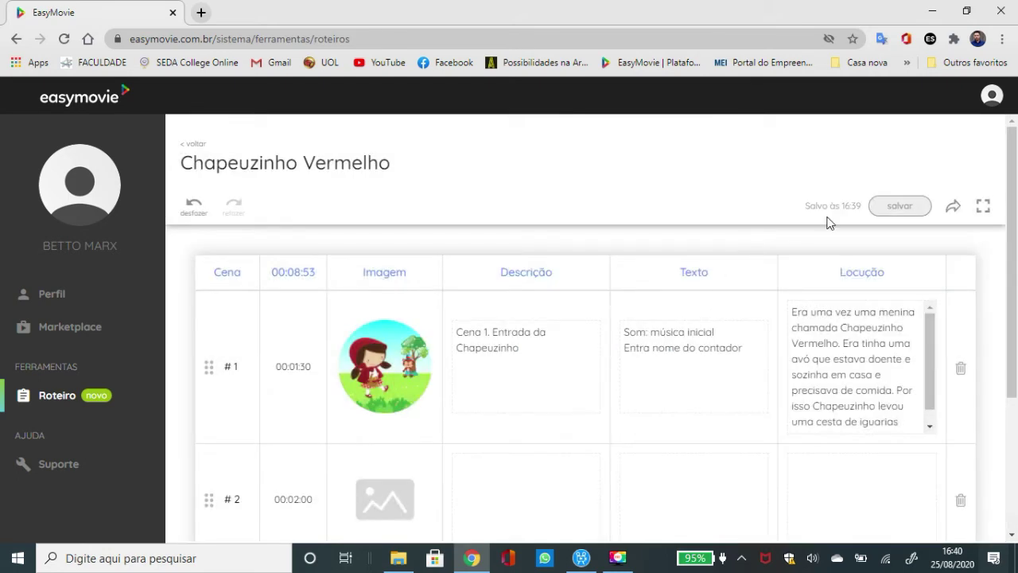
Step: Export the script as roteiro-chapeuzinho-vermelho.pdf to the Desktop and open the PDF
click(953, 209)
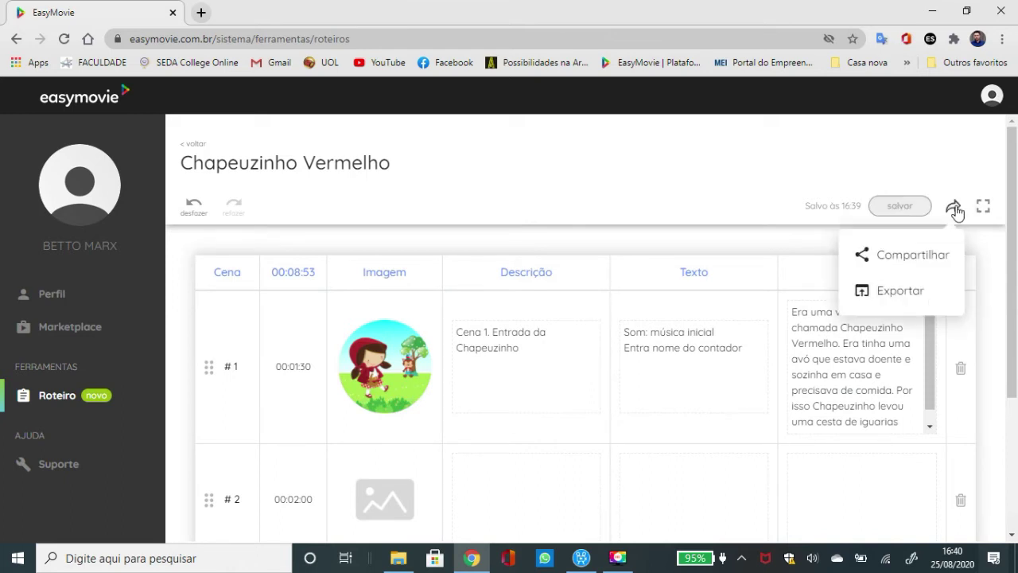
click(901, 292)
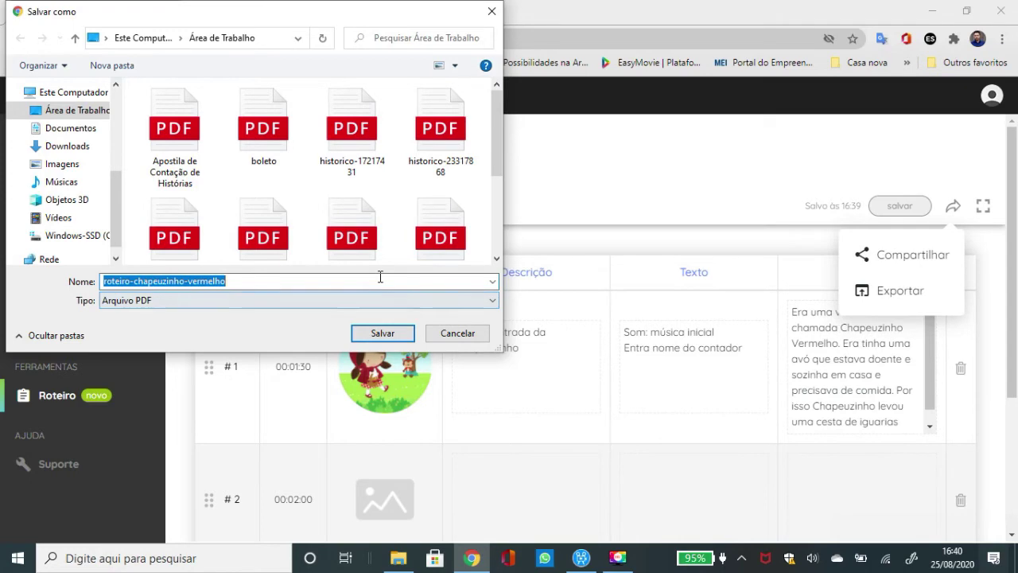
click(379, 333)
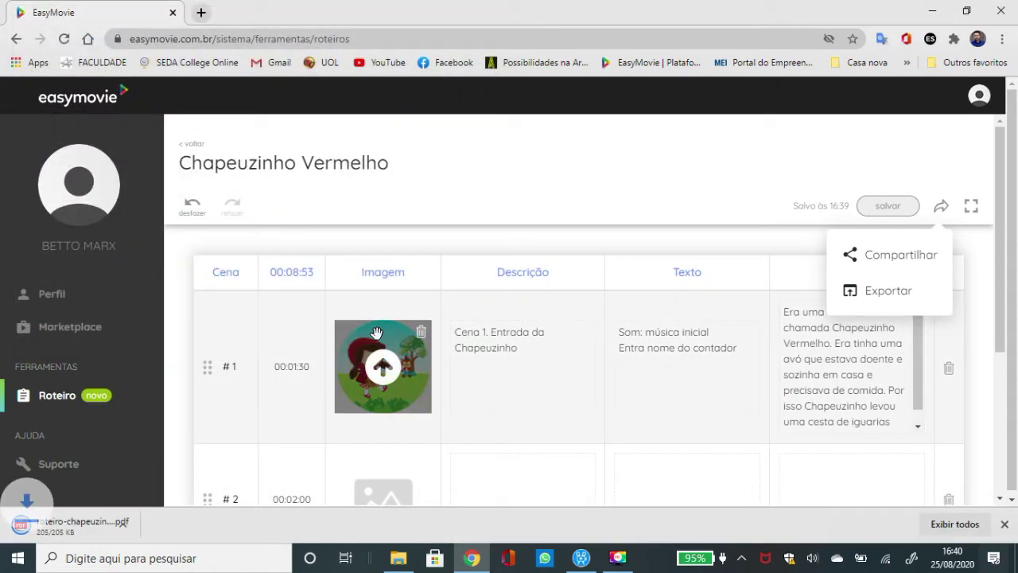
click(106, 522)
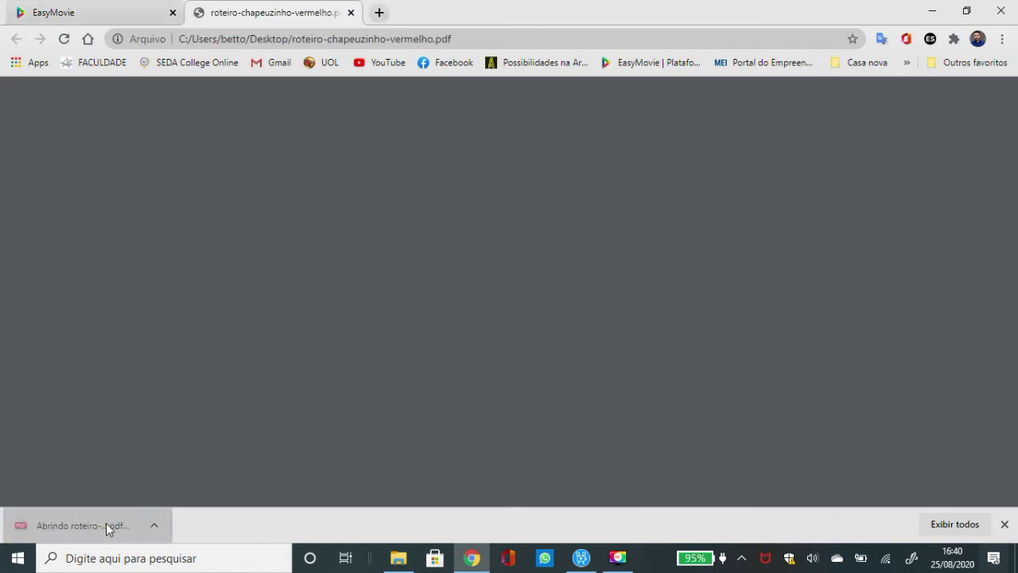